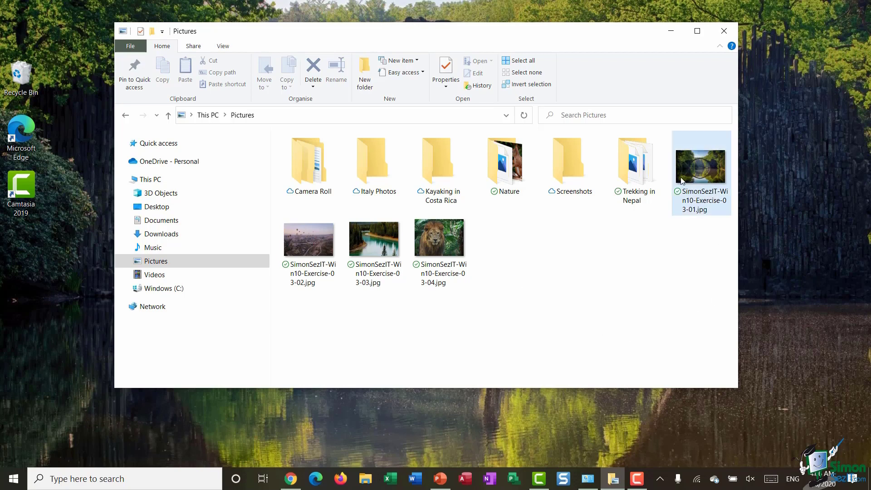
# Select the four SimonSezIT exercise JPGs in Pictures and show the Share ribbon options
pyautogui.click(701, 163)
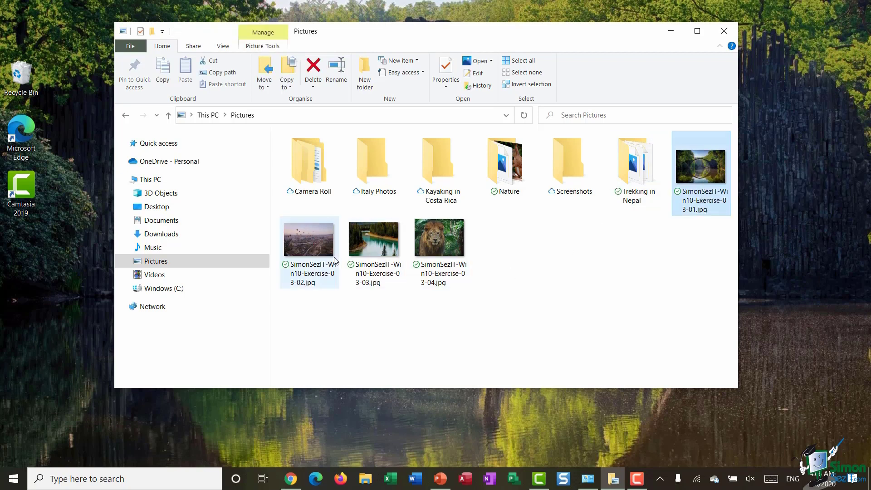
pyautogui.keyDown('ctrl'); pyautogui.click(312, 247); pyautogui.keyUp('ctrl')
pyautogui.keyDown('ctrl'); pyautogui.click(375, 249); pyautogui.keyUp('ctrl')
pyautogui.keyDown('ctrl'); pyautogui.click(442, 245); pyautogui.keyUp('ctrl')
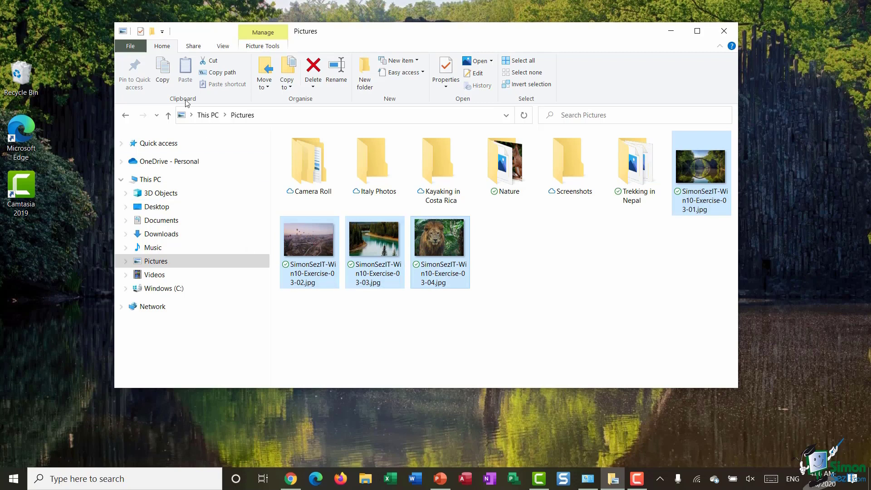
pyautogui.click(194, 46)
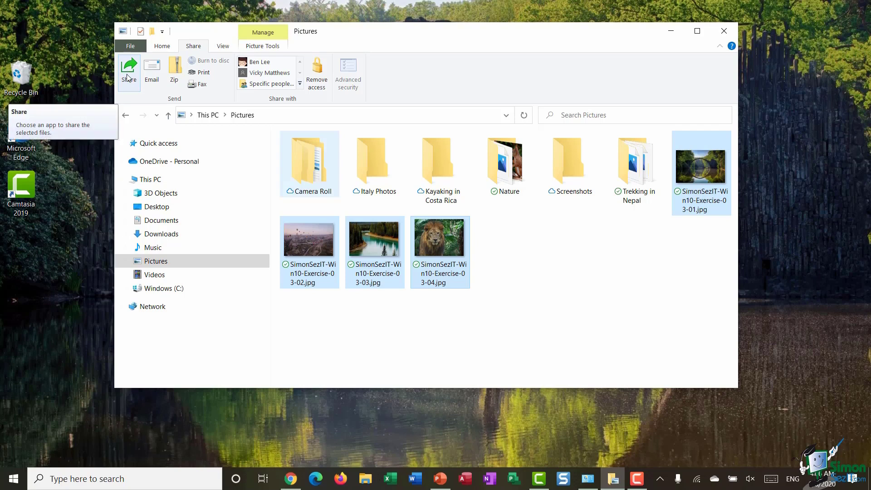
# Open the Share panel for the four photos and browse its contacts and app list
pyautogui.click(128, 78)
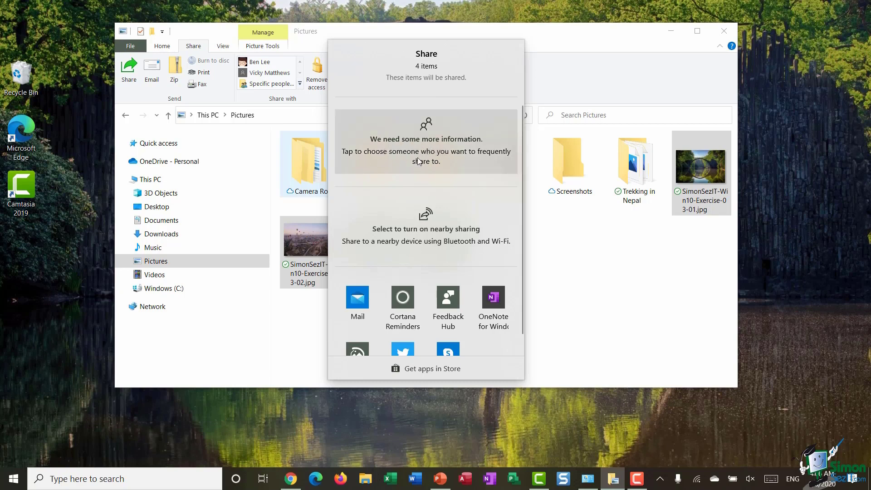
pyautogui.click(464, 158)
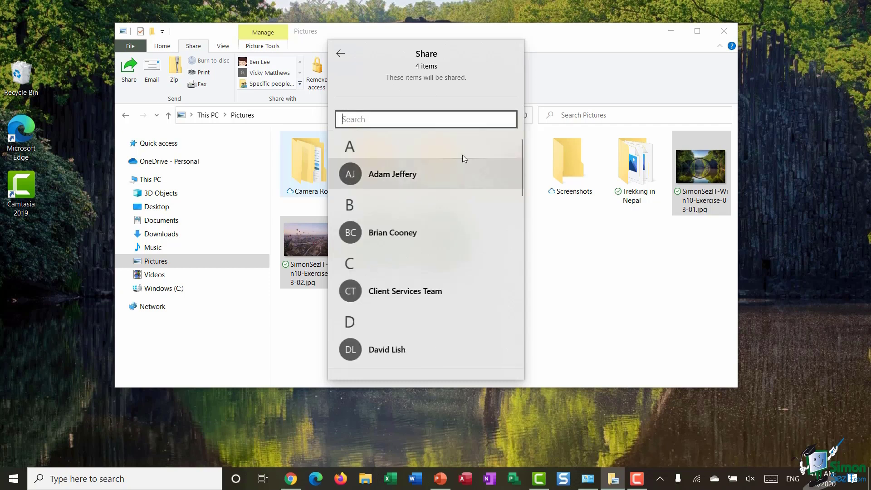
pyautogui.scroll(-10, 462, 162)
pyautogui.scroll(10, 463, 166)
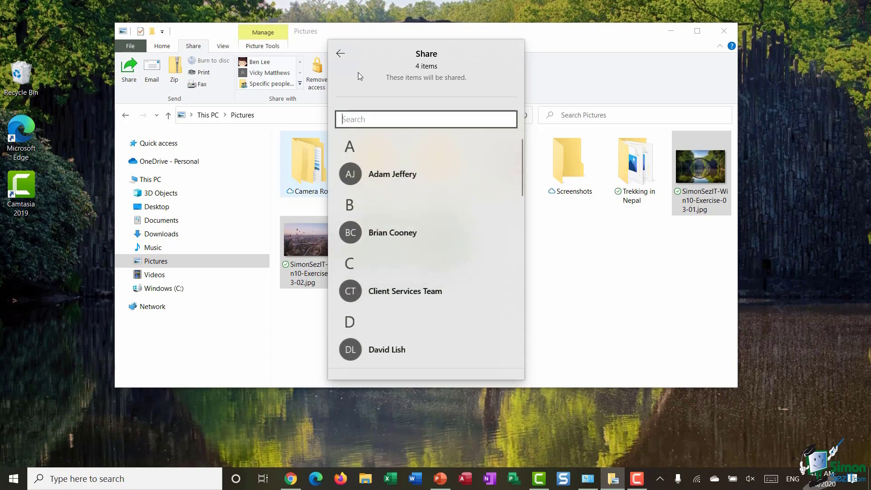
pyautogui.click(341, 55)
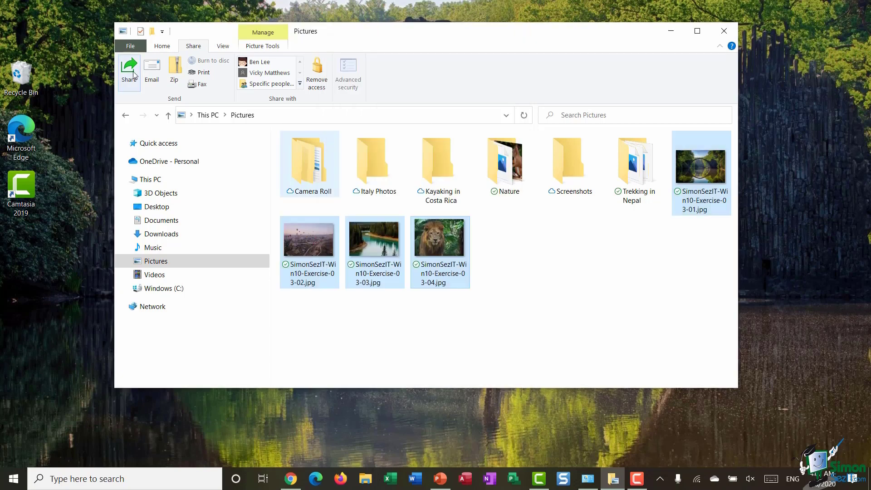
pyautogui.click(129, 68)
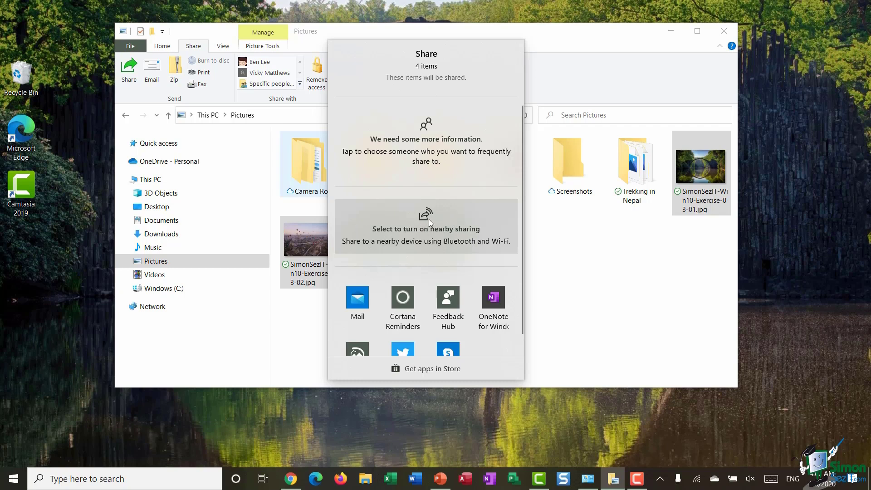
pyautogui.scroll(-1, 429, 217)
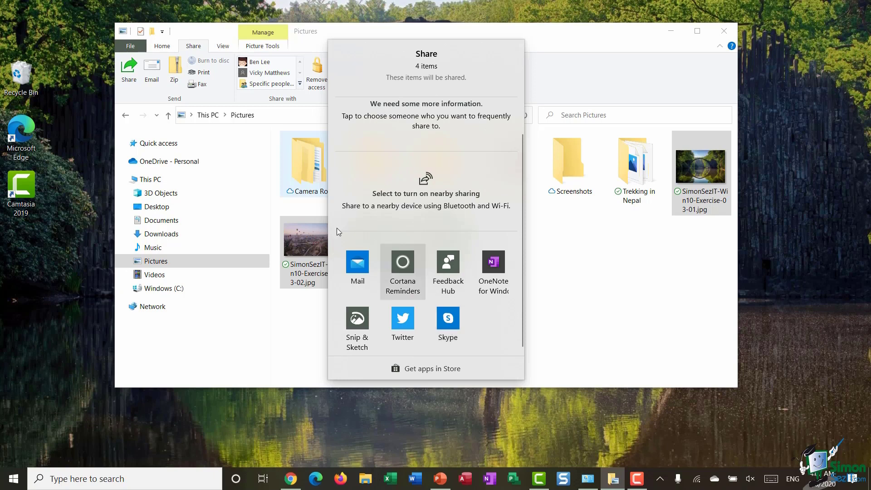
# Share the four photos through Mail, addressing the message to the suggested contact and sending it
pyautogui.click(356, 266)
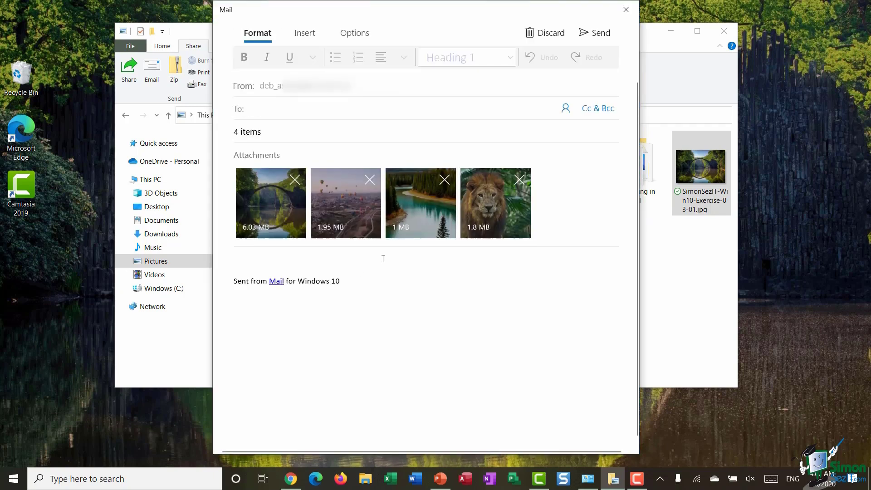
pyautogui.write('adam')
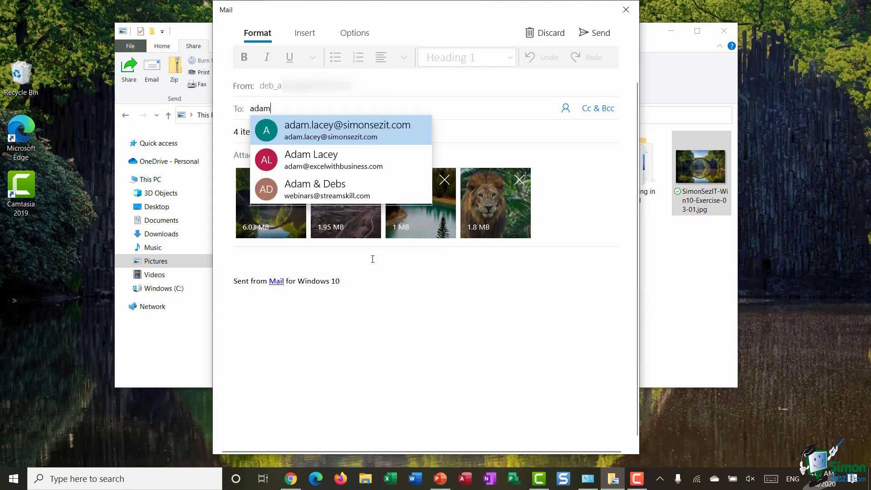
pyautogui.click(401, 132)
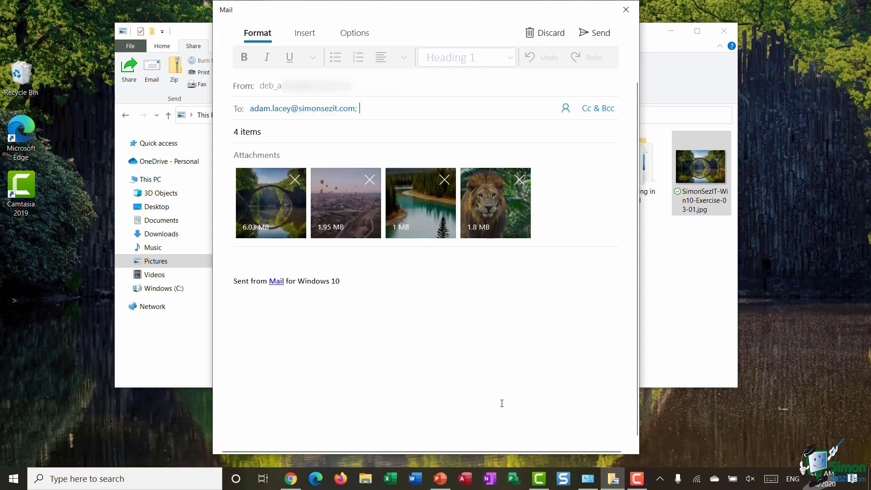
pyautogui.click(599, 34)
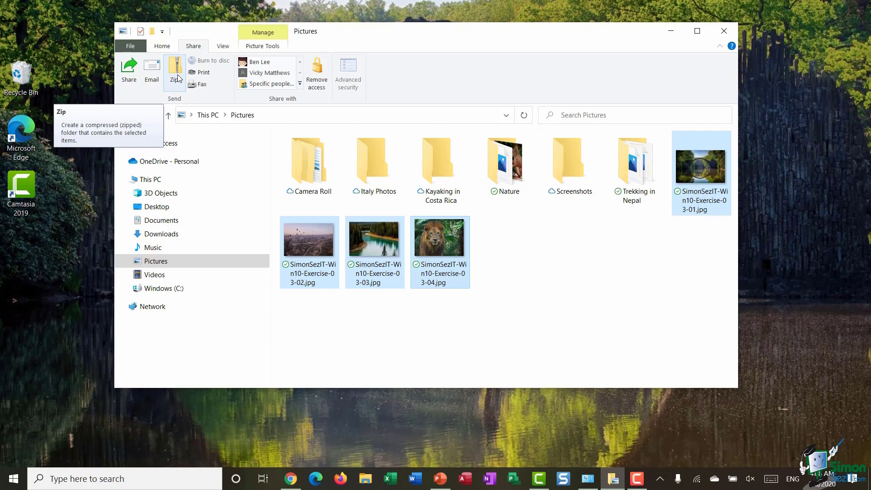
# Zip the photos as SimonSezIT-Win10-Exercise-03-01.zip, inspect its contents, and return to Pictures
pyautogui.click(176, 78)
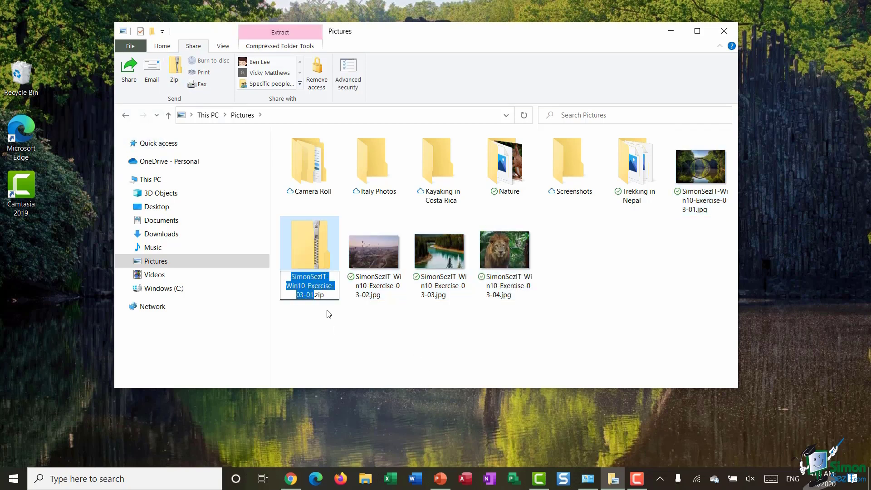
pyautogui.click(375, 324)
pyautogui.doubleClick(309, 247)
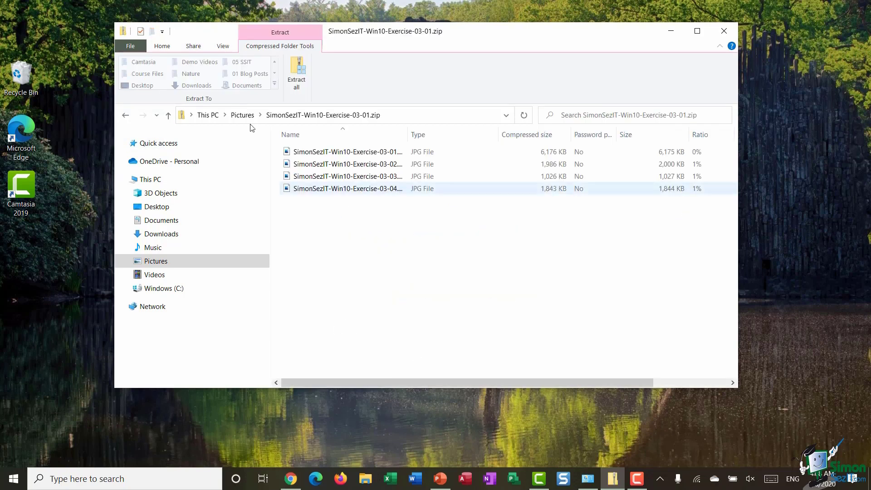
pyautogui.click(220, 46)
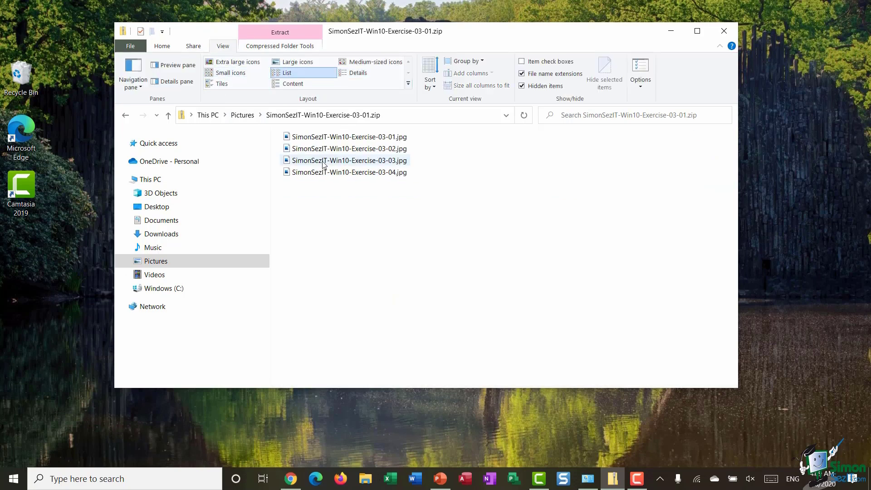
pyautogui.click(243, 116)
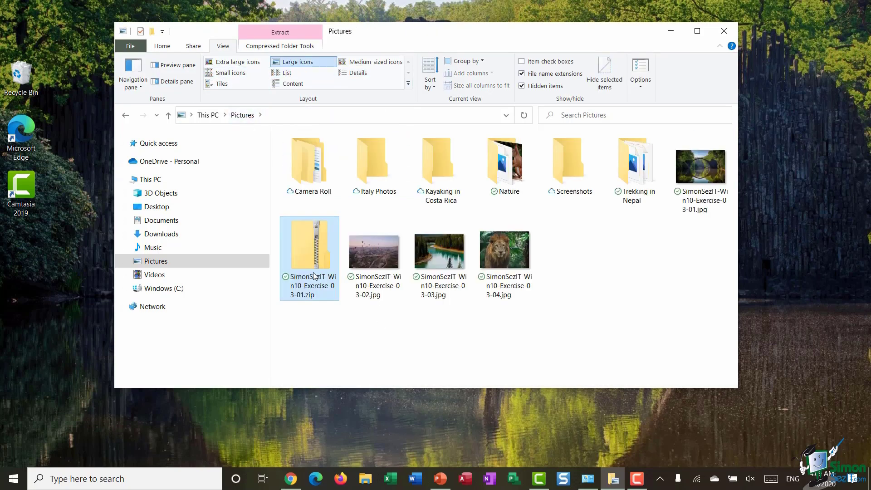
pyautogui.hotkey('alt', 's')
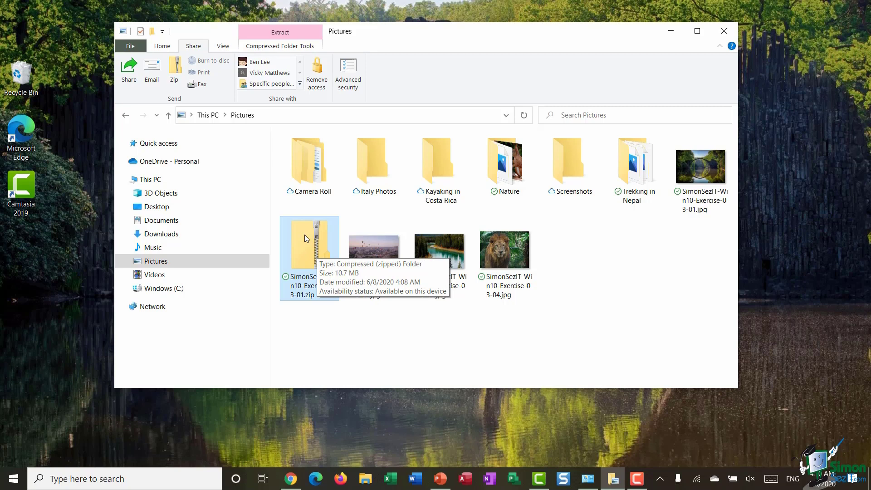
pyautogui.click(268, 163)
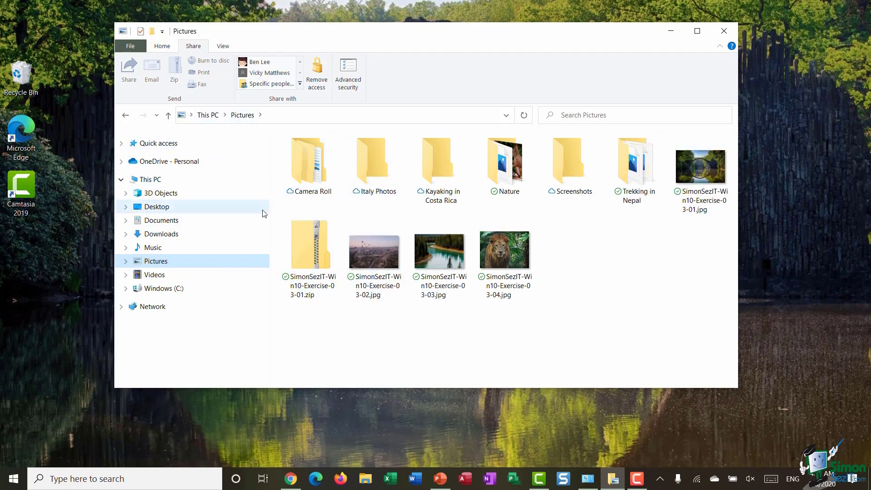
# Expand OneDrive - Personal and its Pictures folder, then select SimonSezIT-Win10-Exercise-03-01.zip
pyautogui.click(121, 162)
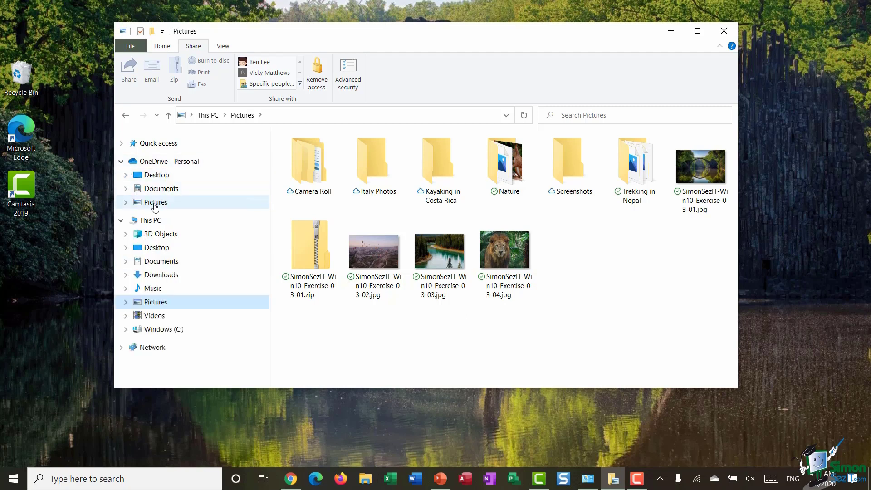
pyautogui.click(126, 203)
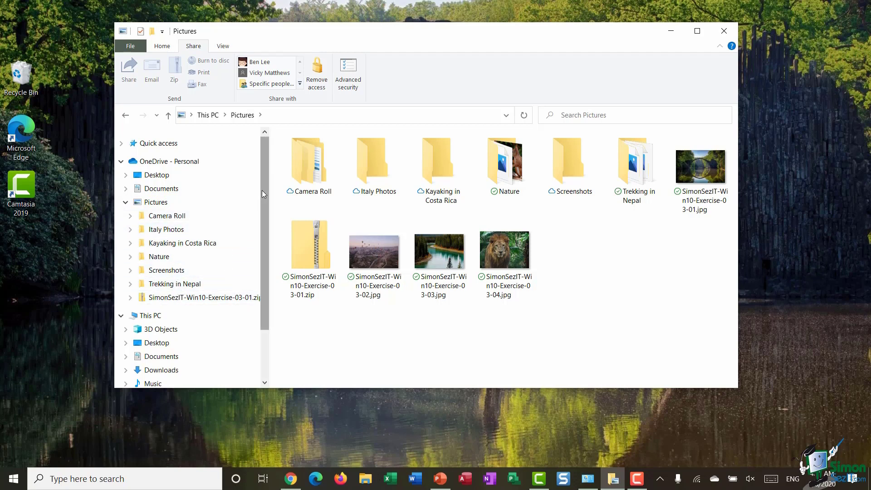
pyautogui.moveTo(265, 192); pyautogui.dragTo(270, 257)
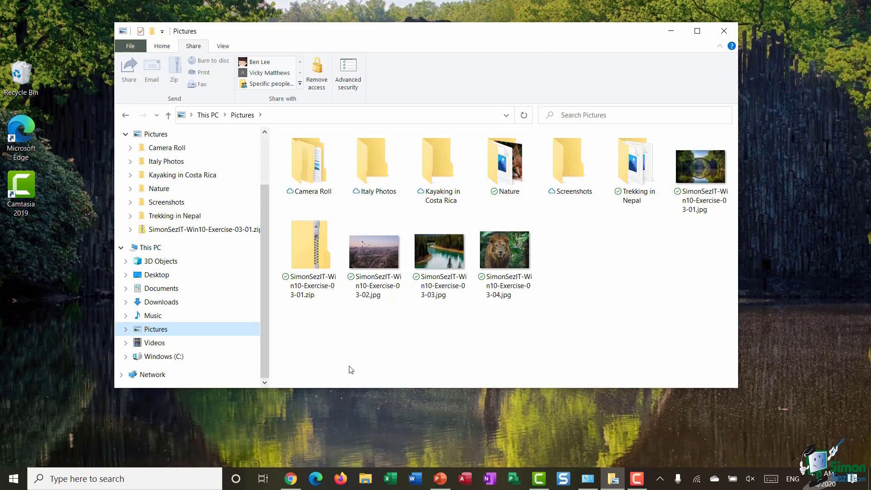
pyautogui.click(311, 245)
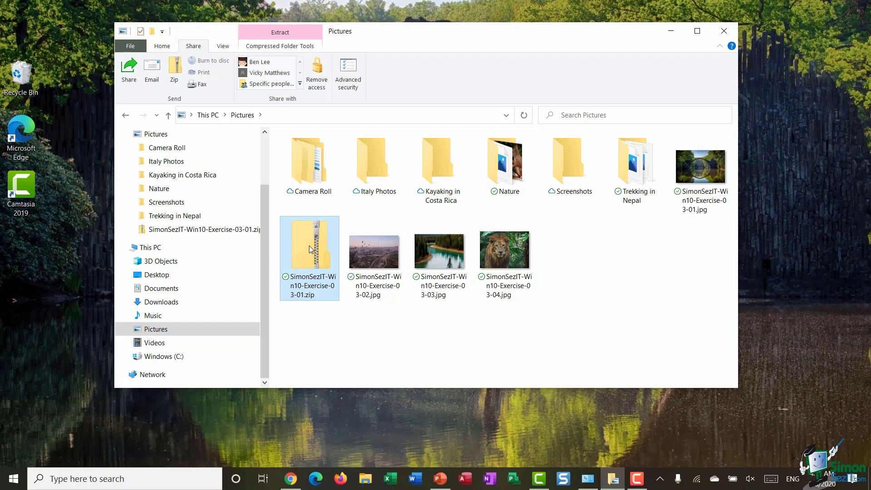
# Share the zip as a OneDrive link and enter the recipient's e-mail address
pyautogui.rightClick(309, 245)
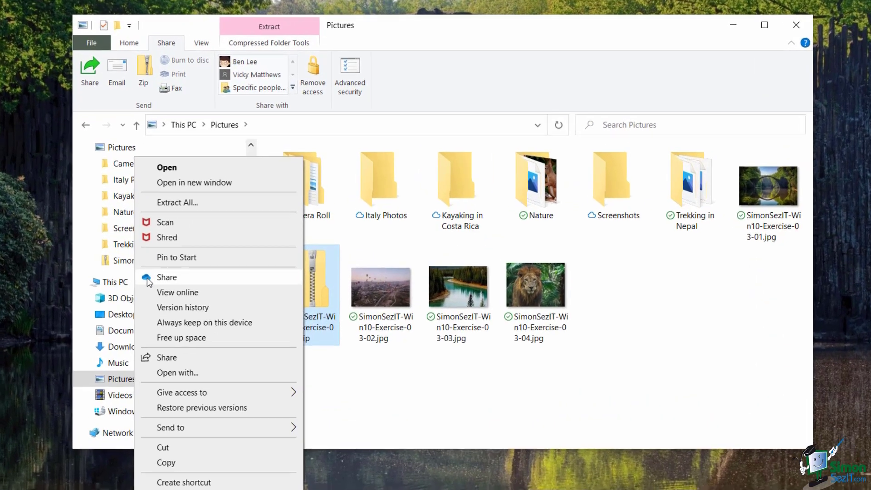
pyautogui.click(179, 244)
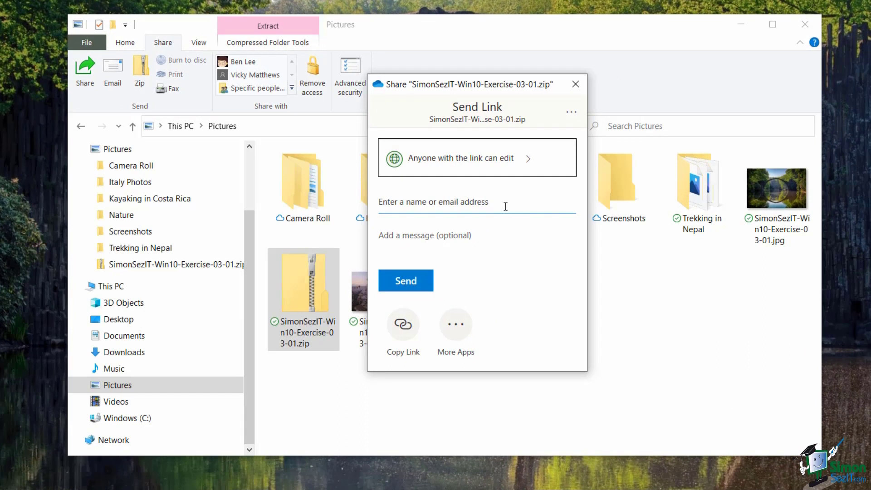
pyautogui.click(501, 204)
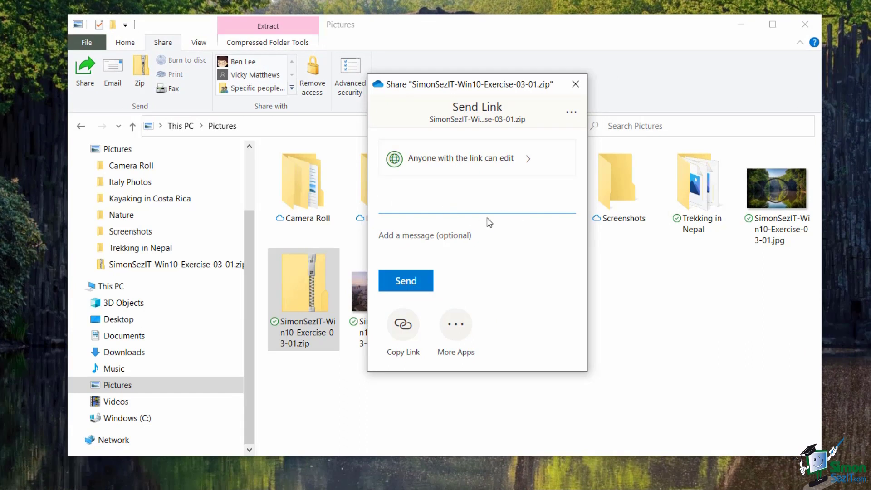
pyautogui.press('Return')
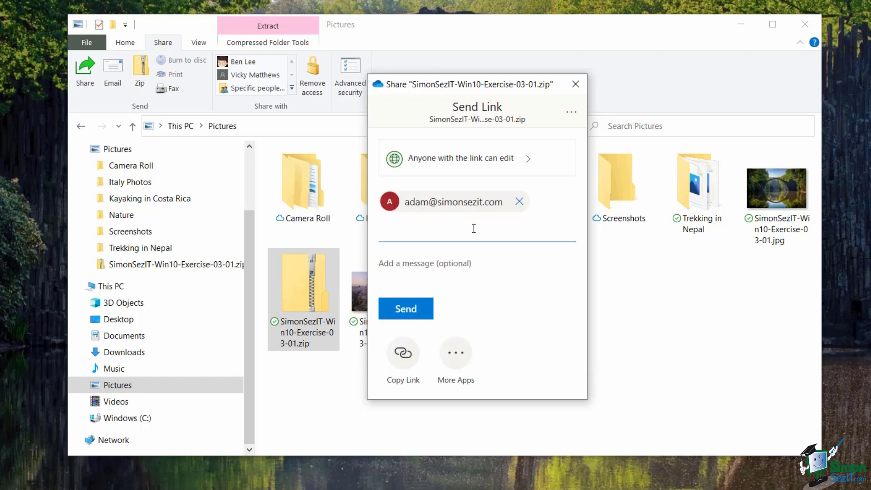
# Add a greeting to the recipient saying 'here are the files you wanted'
pyautogui.click(507, 289)
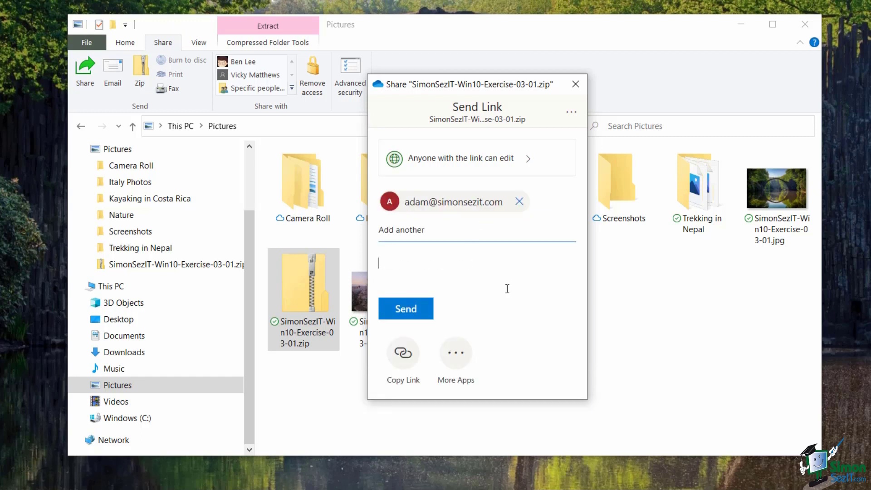
pyautogui.write('Hi Adam, here are the files you wanted')
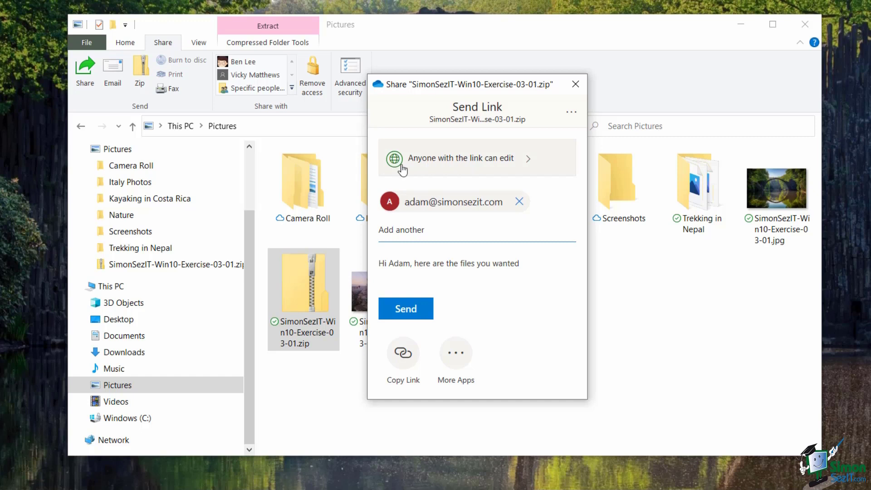
# Open the link's settings showing edit permission, and select the Set password field
pyautogui.click(499, 161)
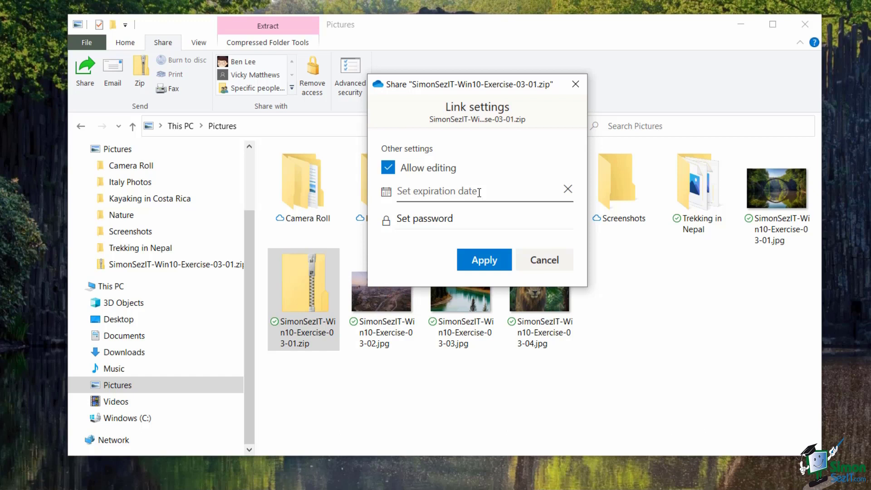
pyautogui.click(412, 220)
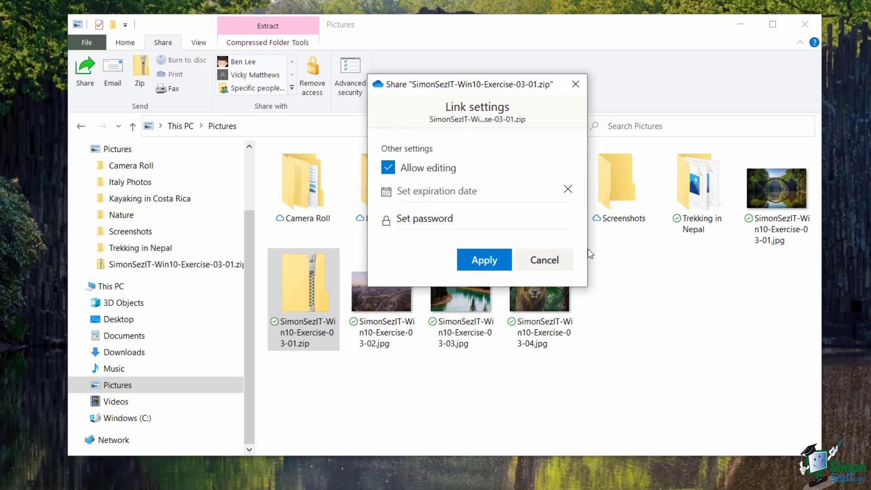
# Apply the link settings and copy the zip's shareable OneDrive link
pyautogui.click(478, 270)
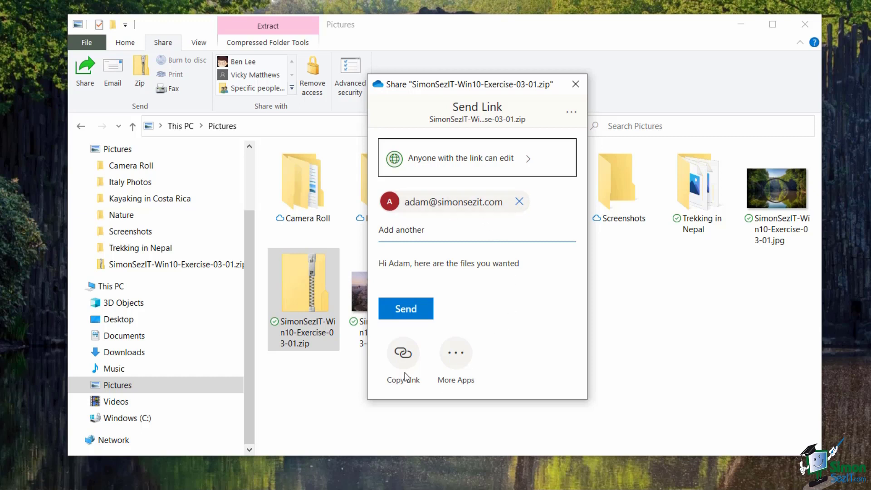
pyautogui.click(401, 355)
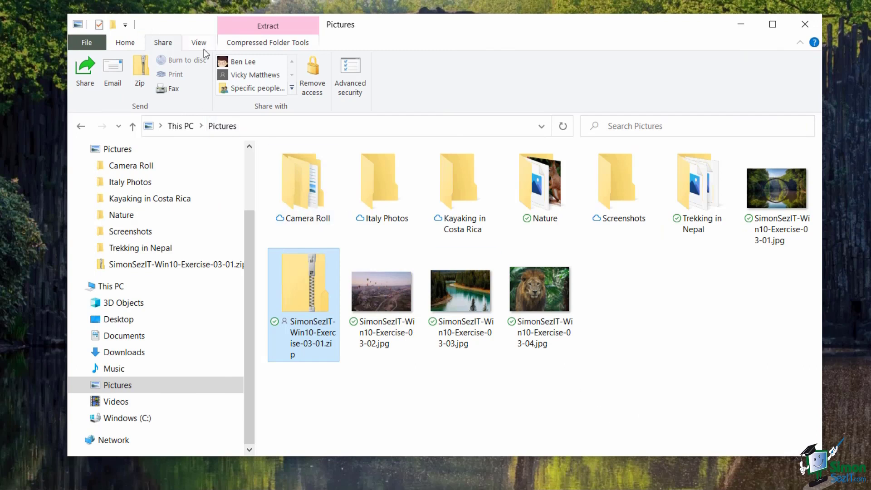
# Switch the Pictures folder to List view and stop sharing the zip with everyone
pyautogui.click(201, 45)
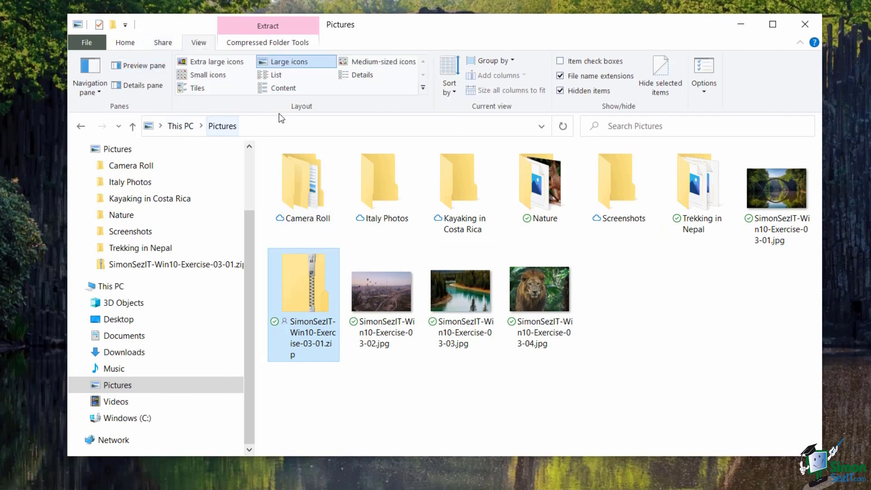
pyautogui.click(274, 76)
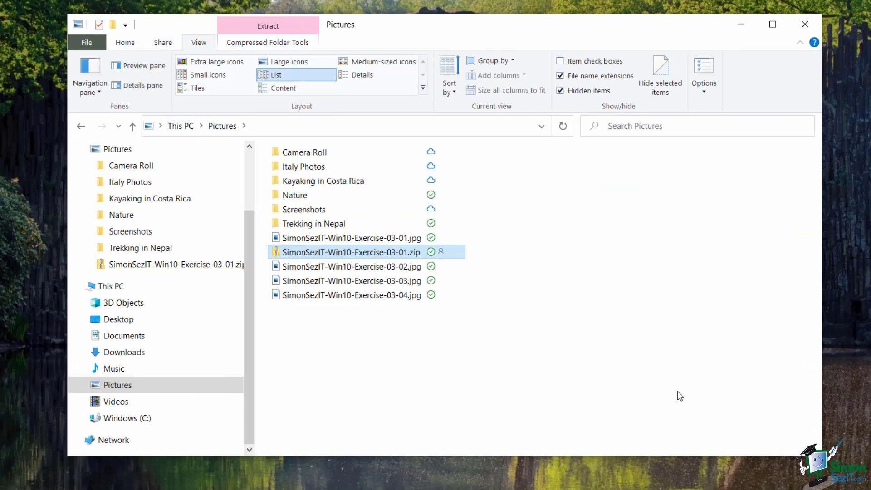
pyautogui.moveTo(356, 255)
pyautogui.rightClick(418, 251)
pyautogui.press('Escape')
pyautogui.click(163, 43)
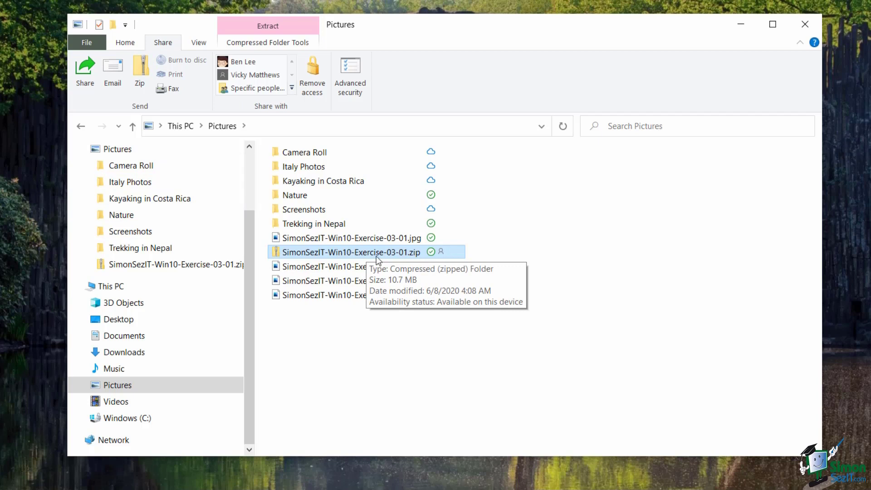
pyautogui.click(316, 75)
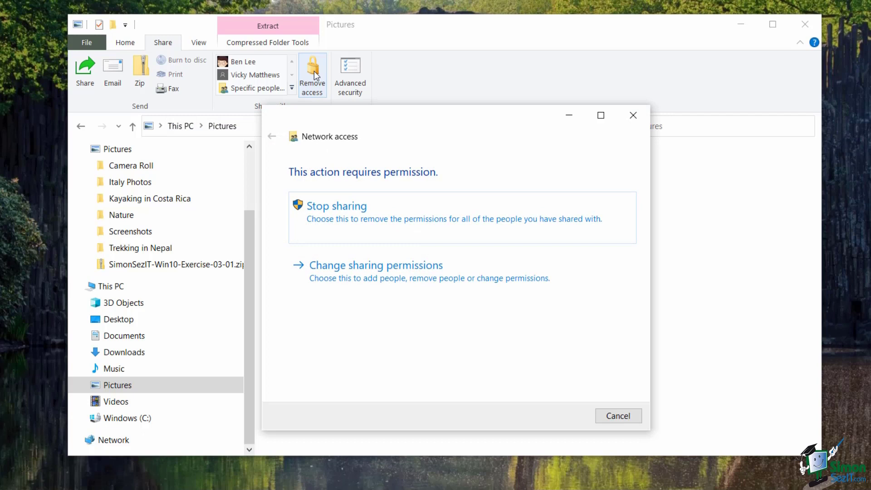
pyautogui.click(407, 215)
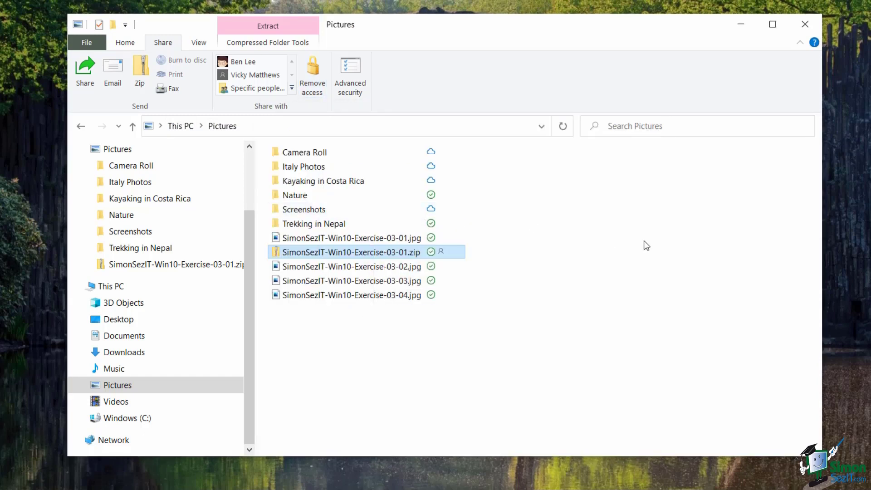
# Deselect the zip and search for printers, finding the MG5600 series printer
pyautogui.click(641, 290)
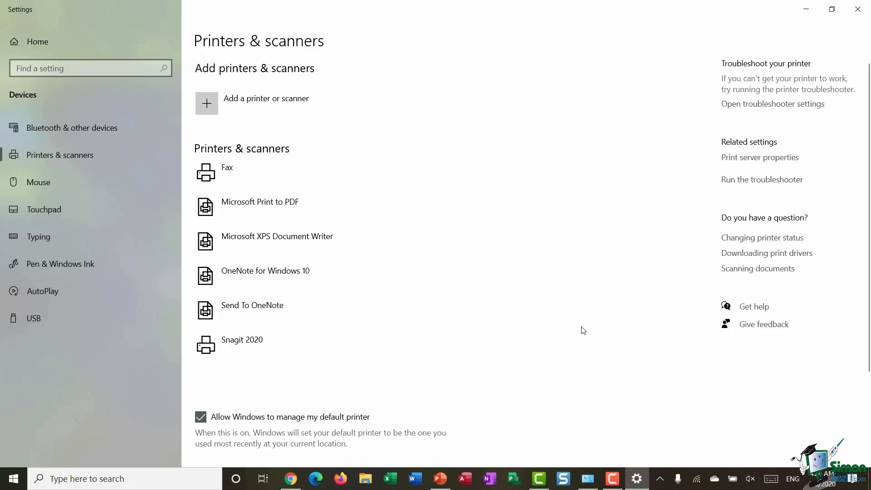
pyautogui.click(243, 104)
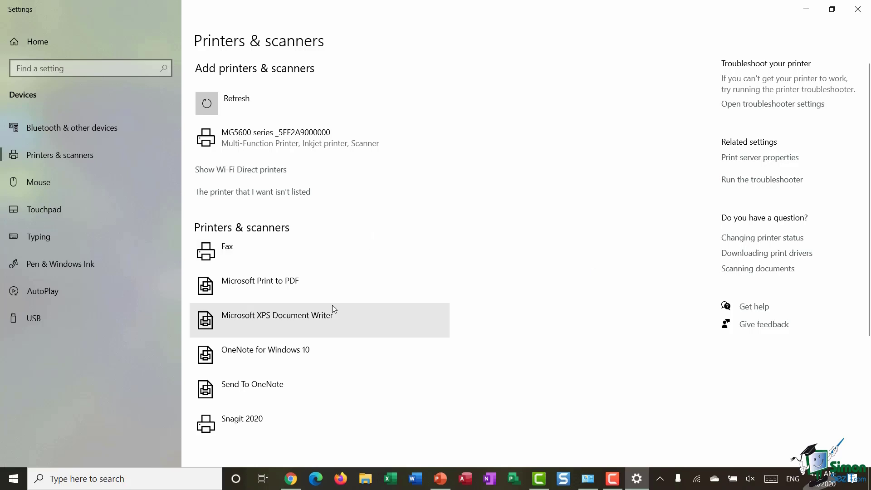
# Select the discovered MG5600 series printer and add it to this computer
pyautogui.click(271, 142)
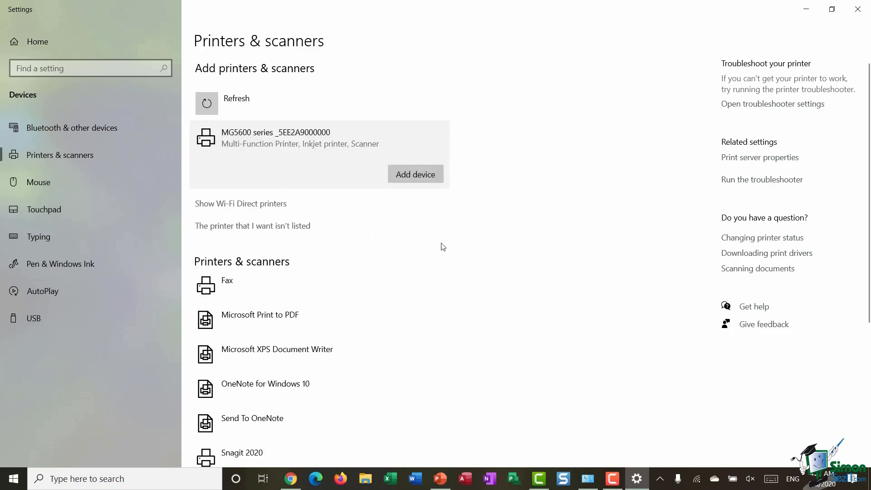
pyautogui.click(414, 173)
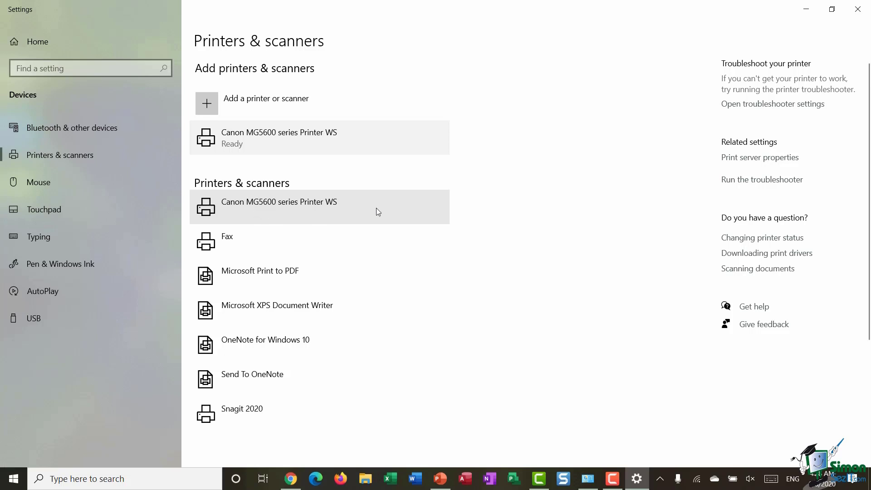
# Open the Manage page for Canon MG5600 series Printer WS from the printers list
pyautogui.click(369, 209)
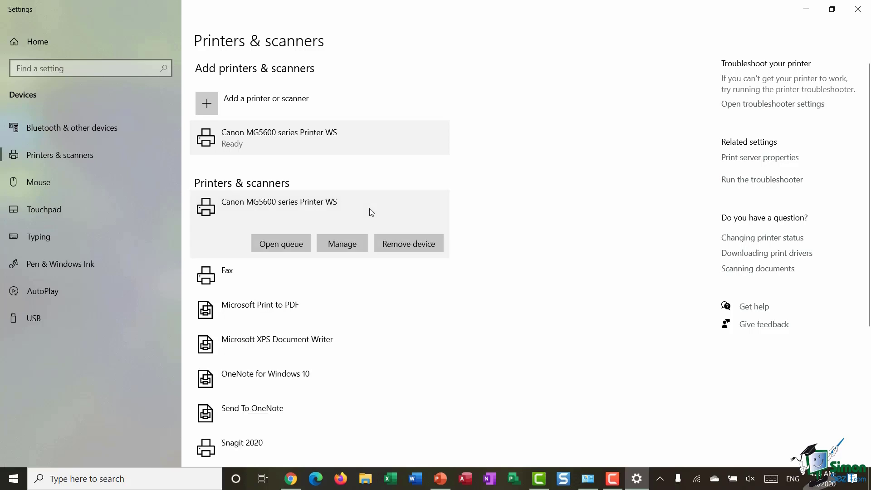
pyautogui.click(336, 247)
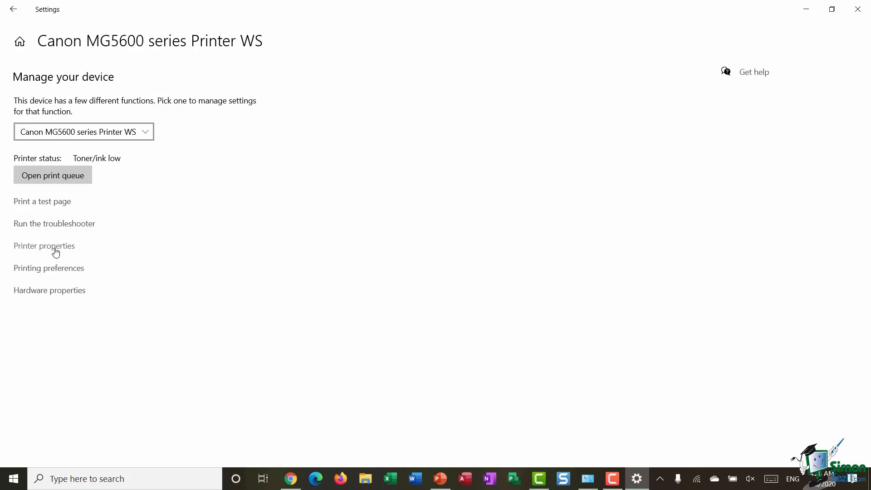
# Turn on printer sharing in Printer properties with share name 'Debs Printer - Canon' and apply
pyautogui.click(55, 251)
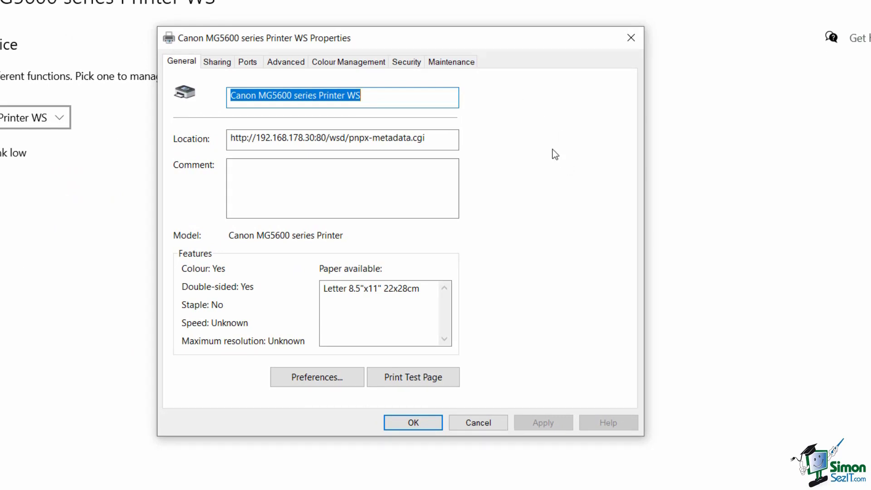
pyautogui.click(222, 63)
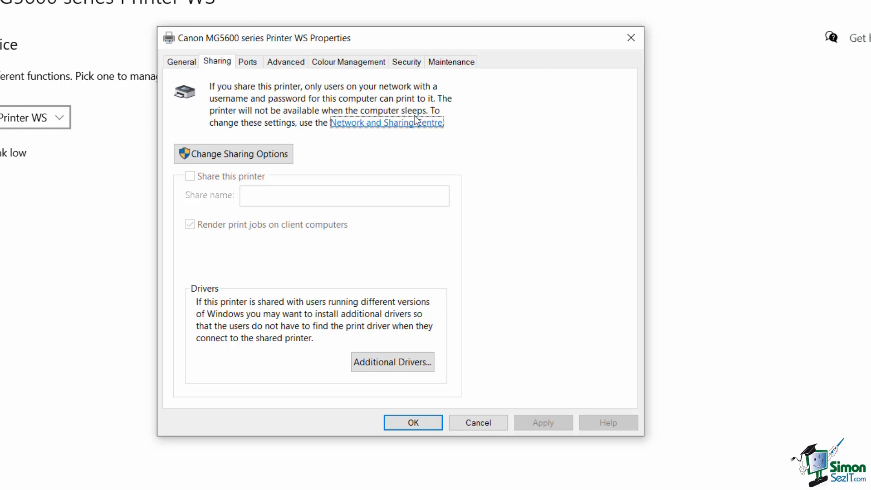
pyautogui.click(223, 156)
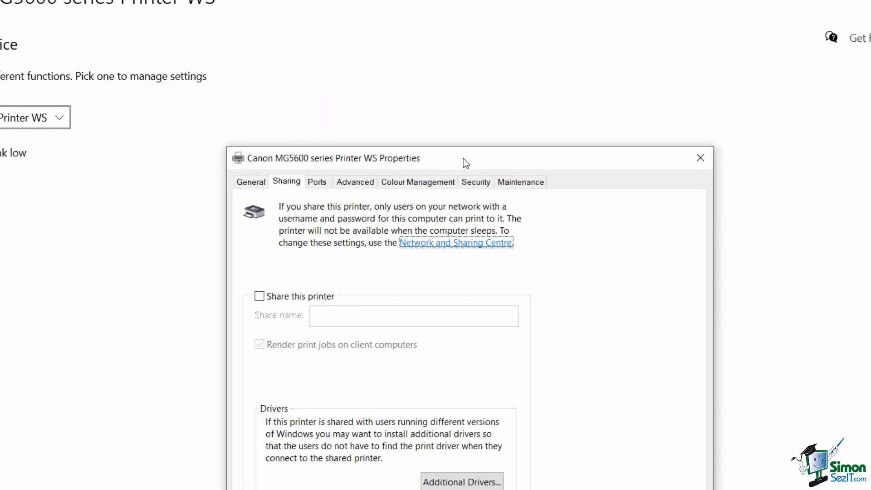
pyautogui.click(205, 180)
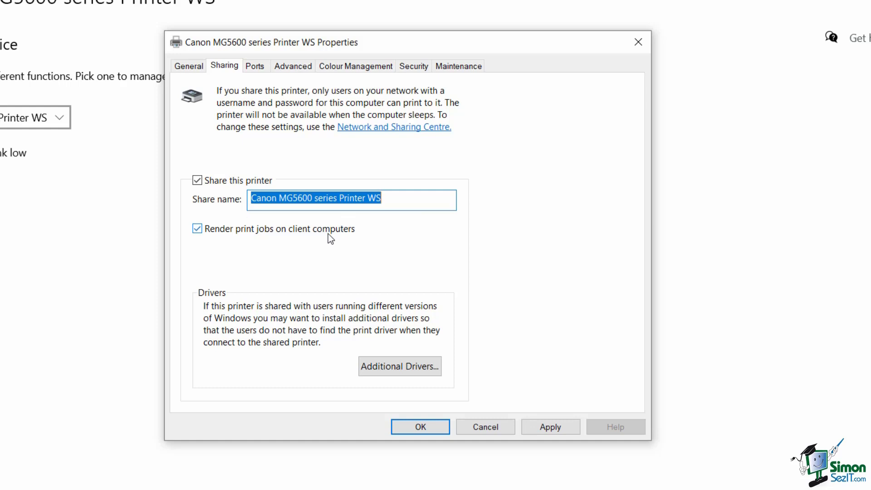
pyautogui.write('Debs ')
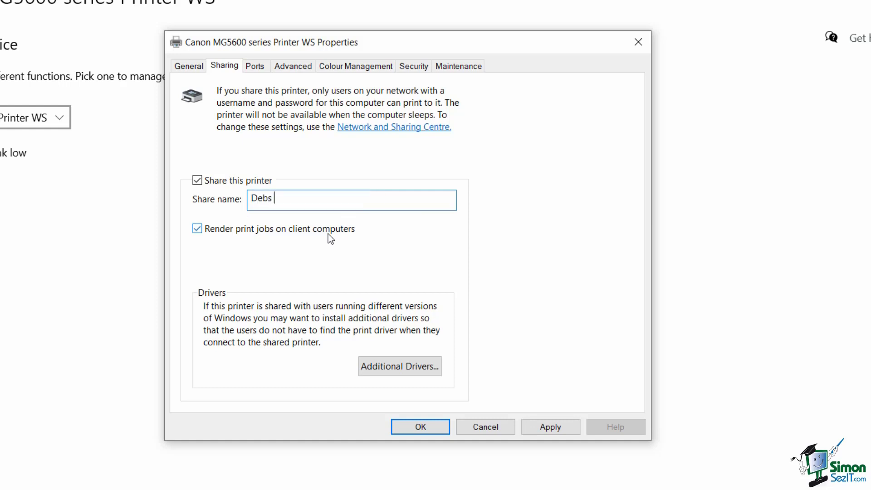
pyautogui.write('Printer - Canon')
pyautogui.click(550, 426)
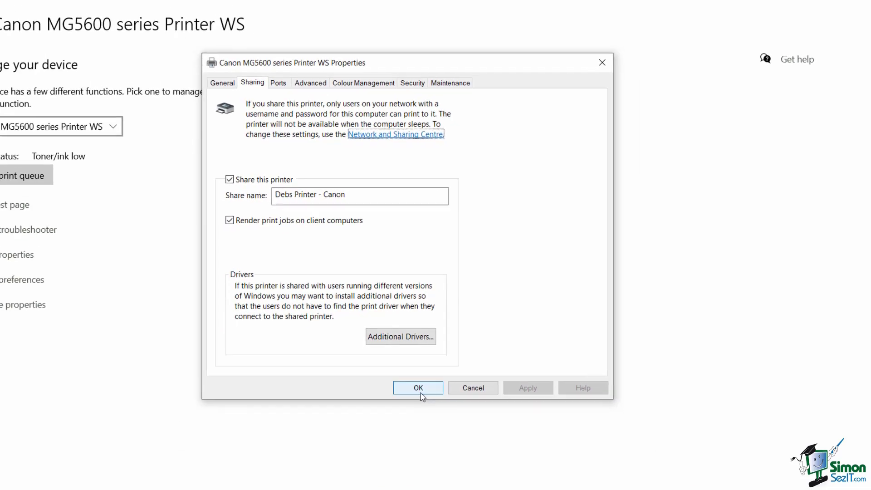
# Confirm the printer properties and return to the Printers & scanners list
pyautogui.click(420, 428)
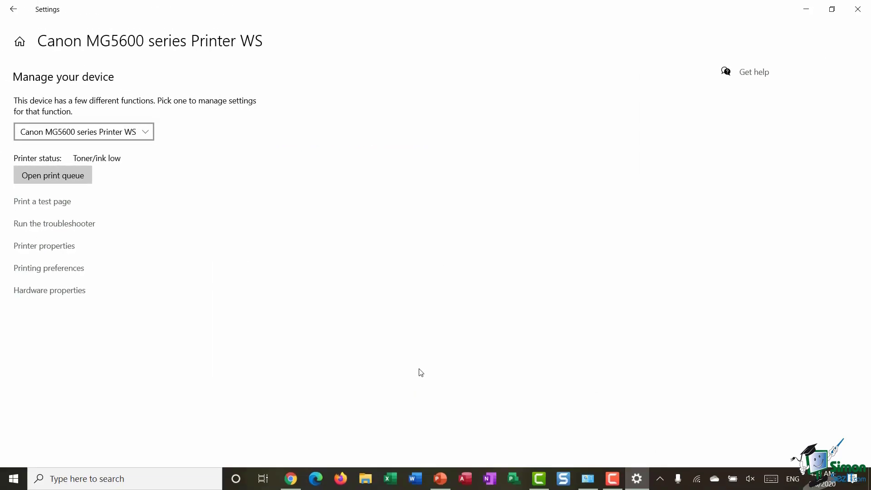
pyautogui.click(17, 14)
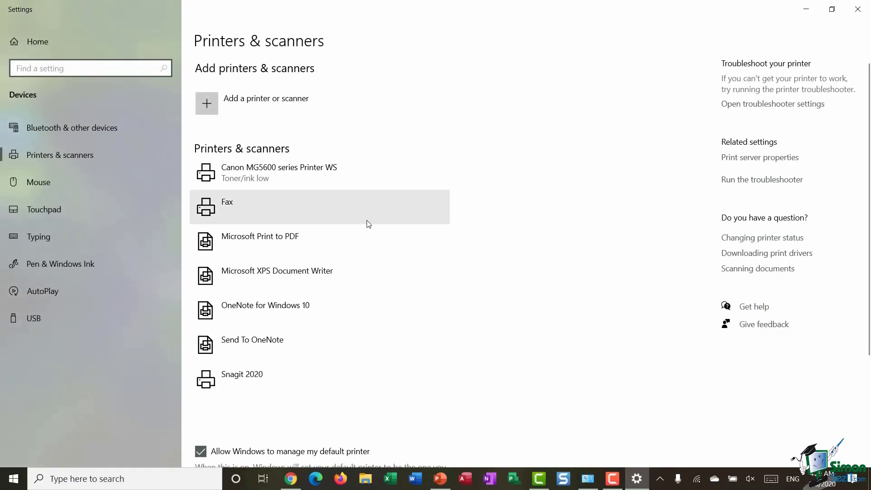